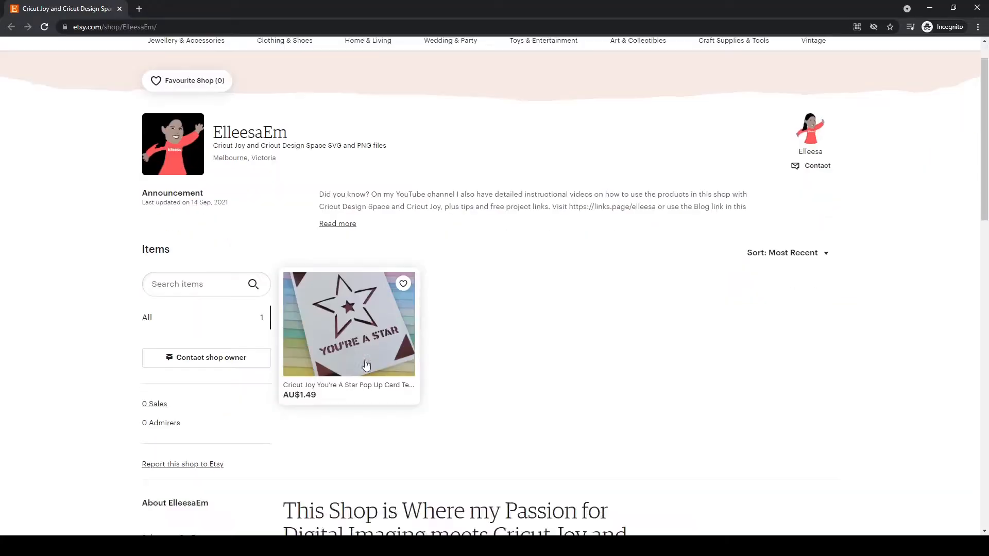
left_click(367, 365)
left_click_drag(137, 27, 178, 29)
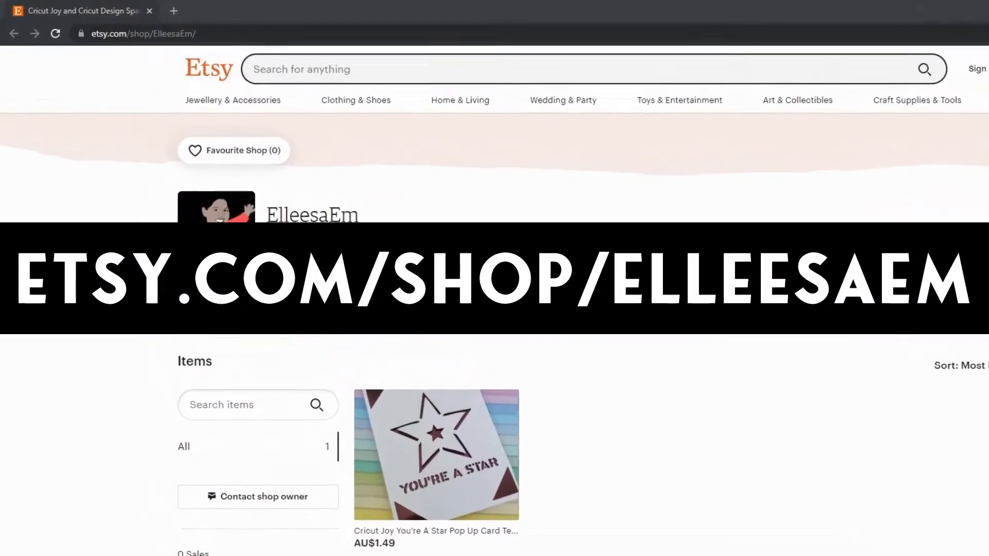
left_click_drag(161, 36, 247, 43)
left_click_drag(313, 55, 311, 56)
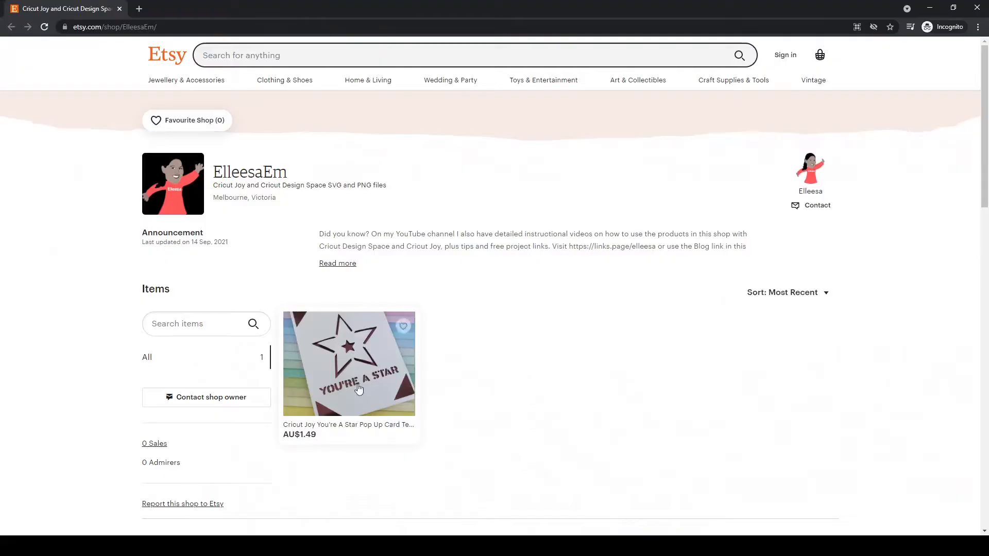
Step: Buy the Cricut Joy You're A Star Pop Up Card template from the ElleesaEm shop and open the purchased digital files
scroll(415, 410, "down", 1)
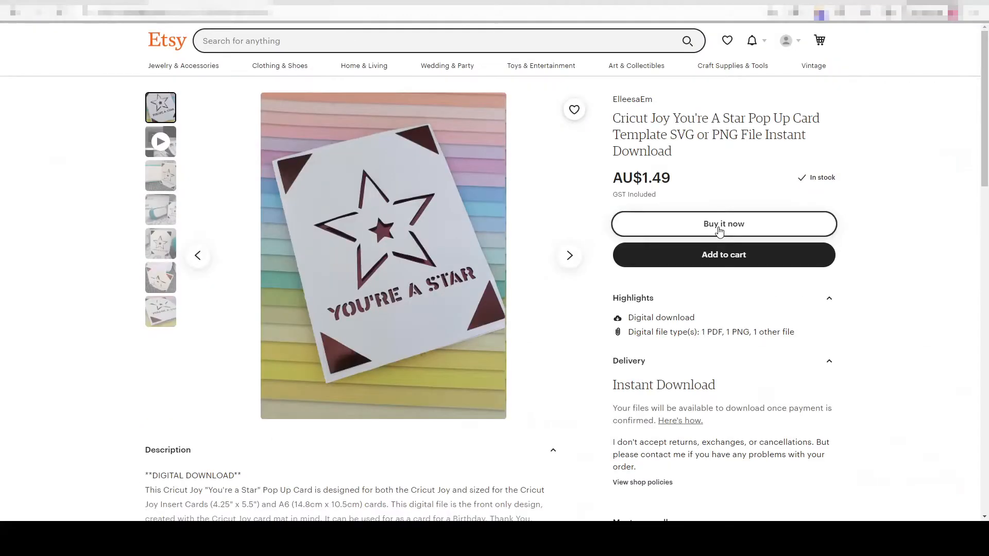
left_click(720, 231)
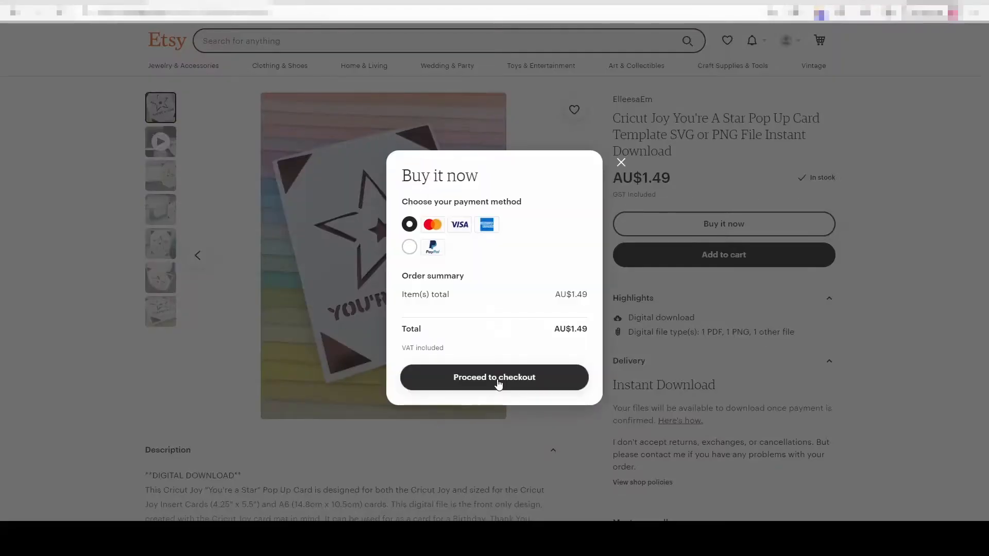
left_click(498, 384)
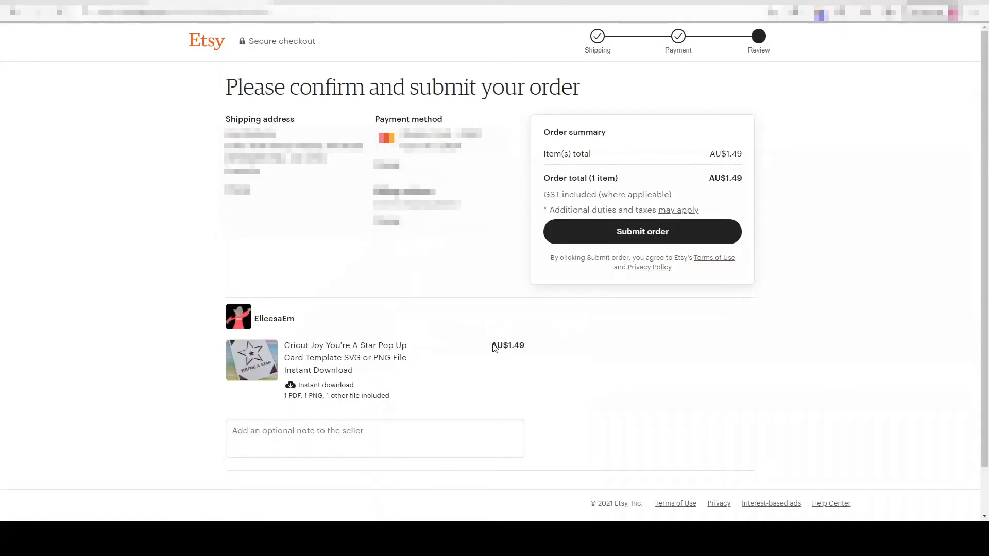
left_click(655, 236)
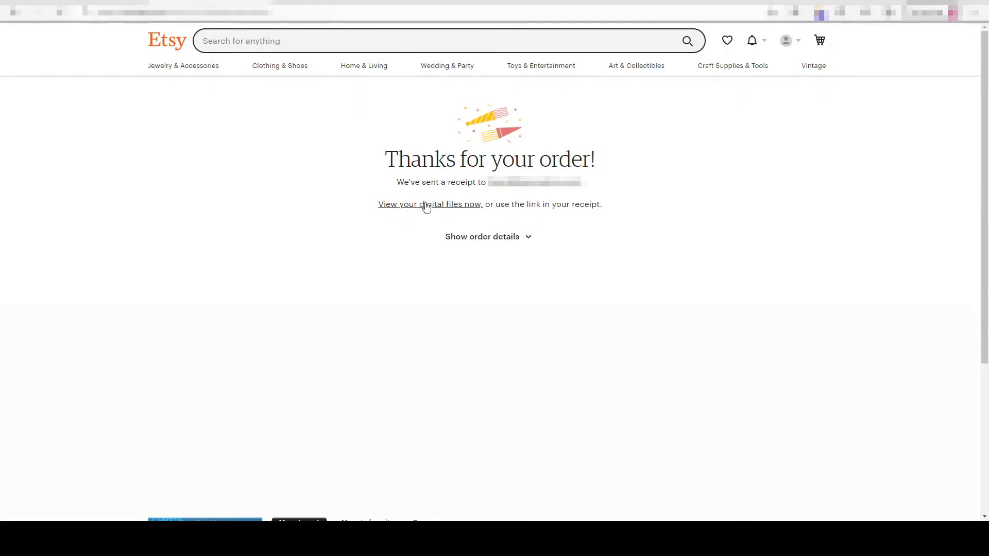
left_click(426, 205)
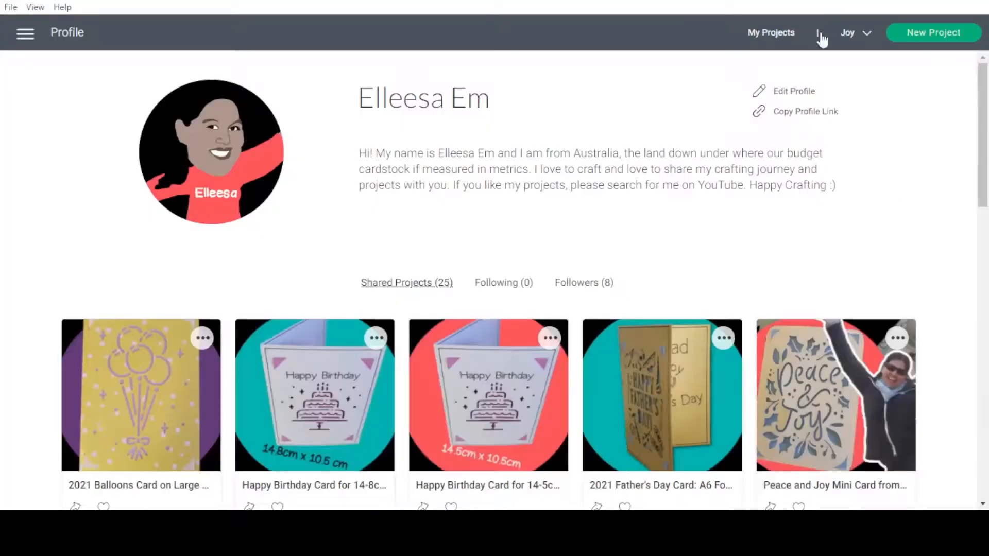
Step: Switch to Cricut Design Space, start a new project and set the canvas units to Imperial
left_click(920, 35)
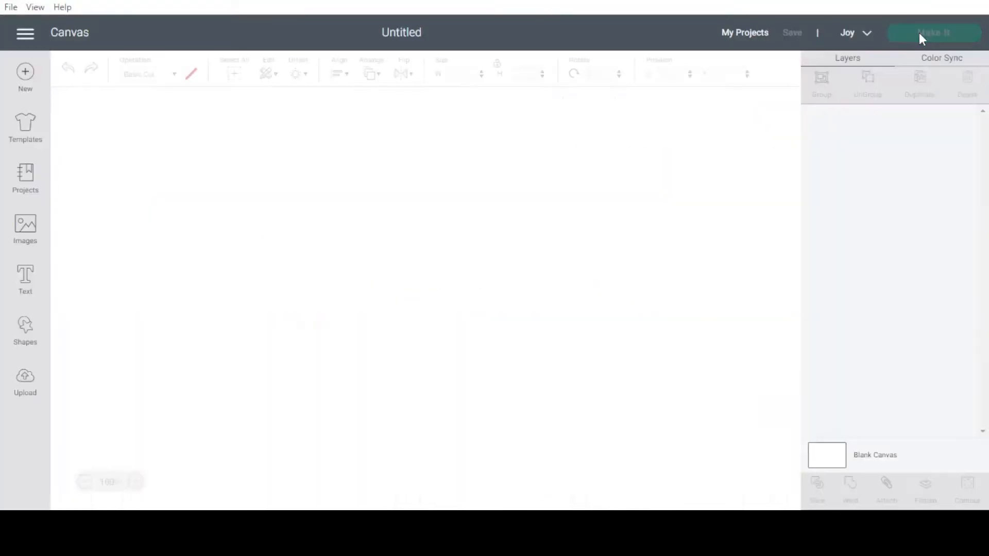
left_click(23, 33)
left_click(38, 309)
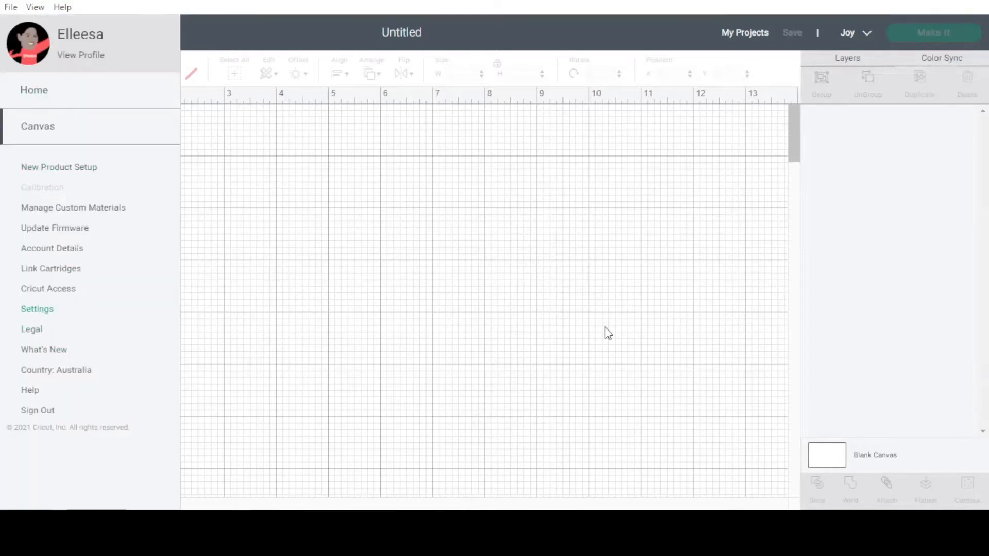
left_click_drag(392, 268, 449, 305)
left_click(450, 305)
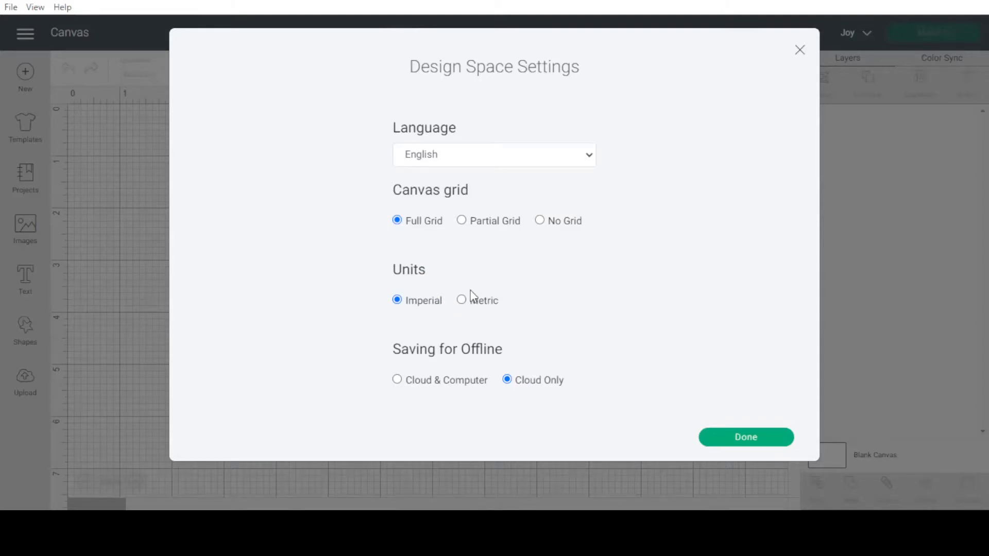
left_click(462, 301)
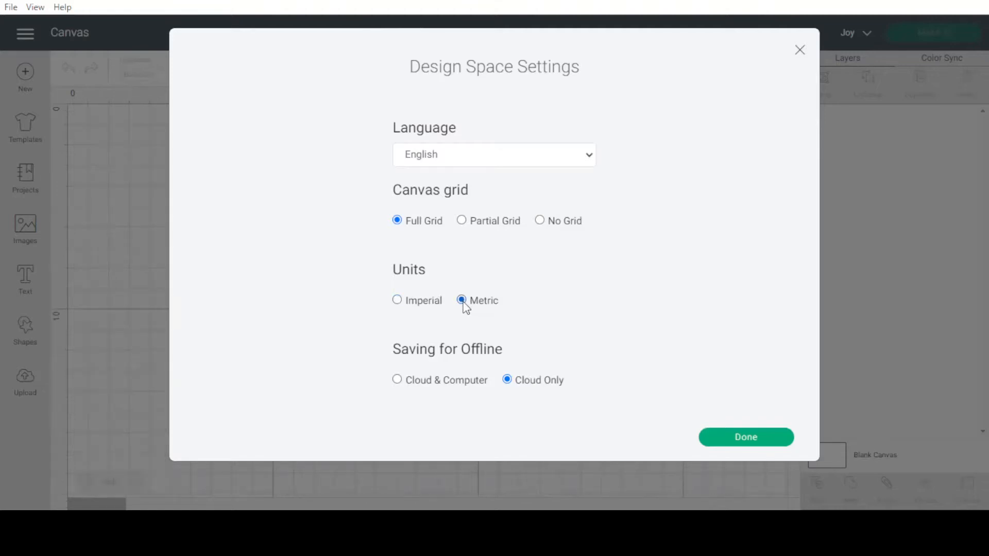
left_click(419, 304)
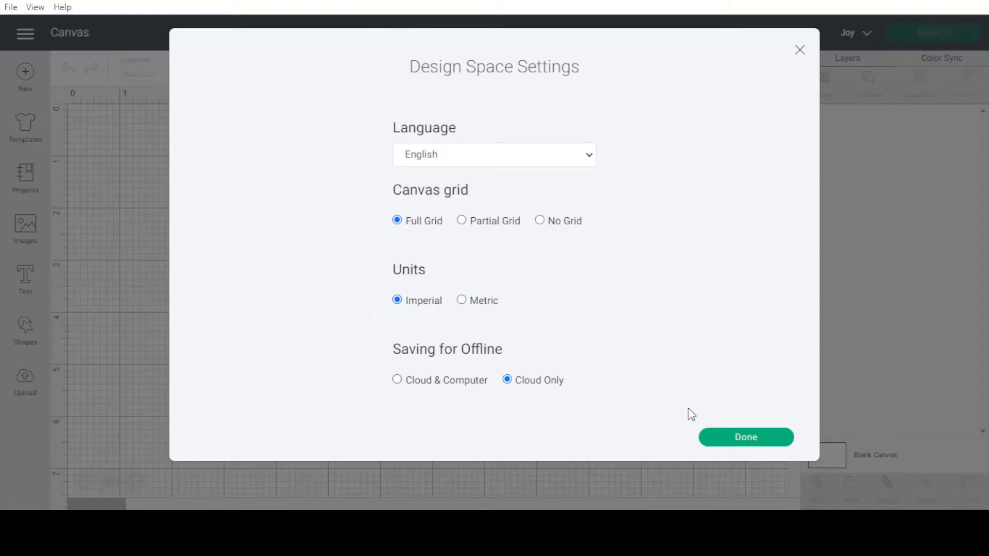
left_click(741, 440)
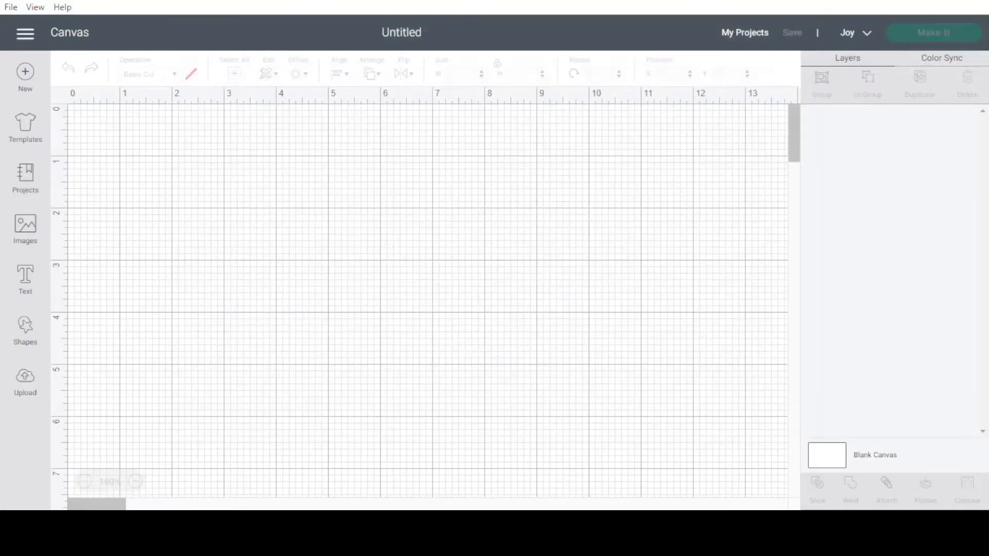
Step: Upload the purchased You're A Star pop-up card file as a cut image and insert it on the canvas
left_click(24, 381)
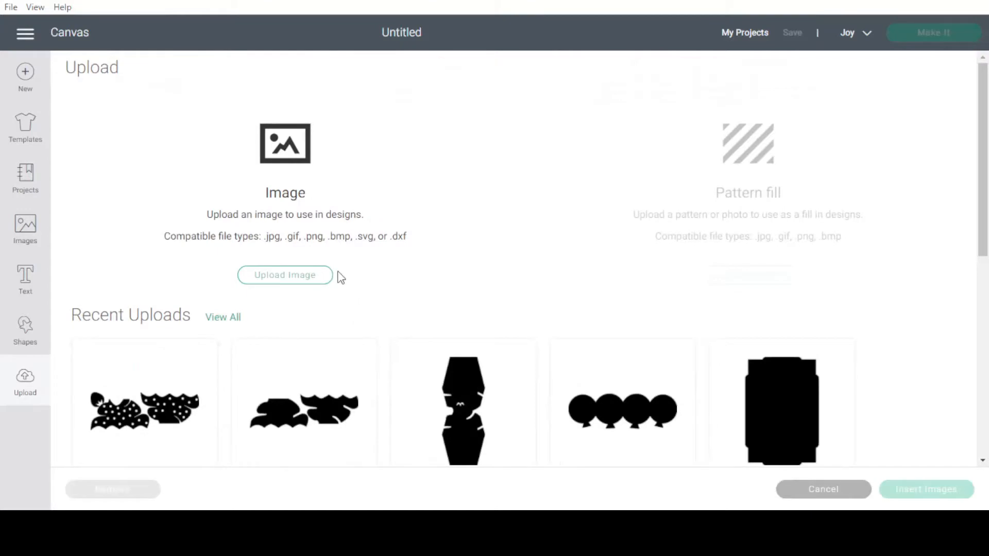
left_click(293, 281)
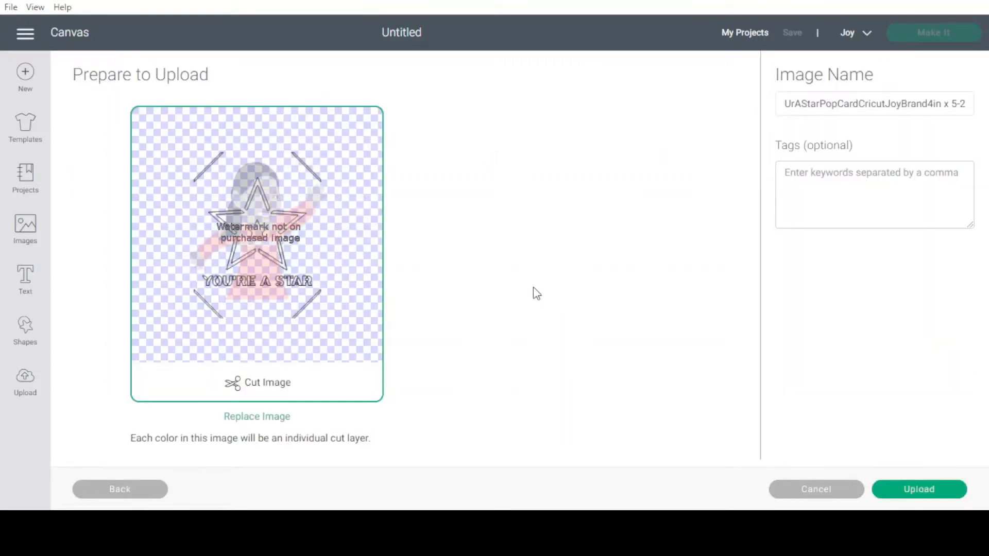
left_click(934, 489)
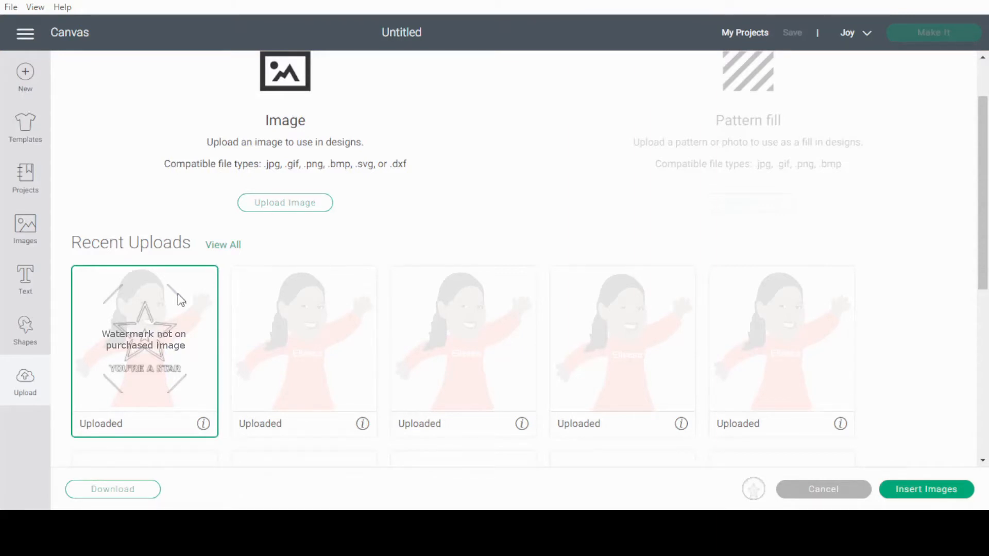
left_click(925, 489)
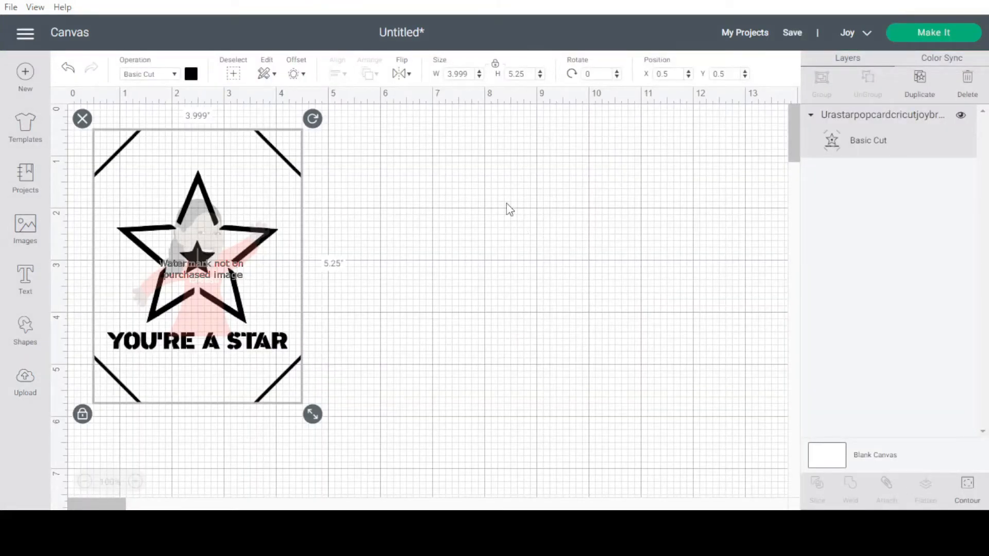
Step: Move the star card design to the canvas origin at X 0, Y 0 and set its width to 4 in
left_click_drag(245, 281, 219, 256)
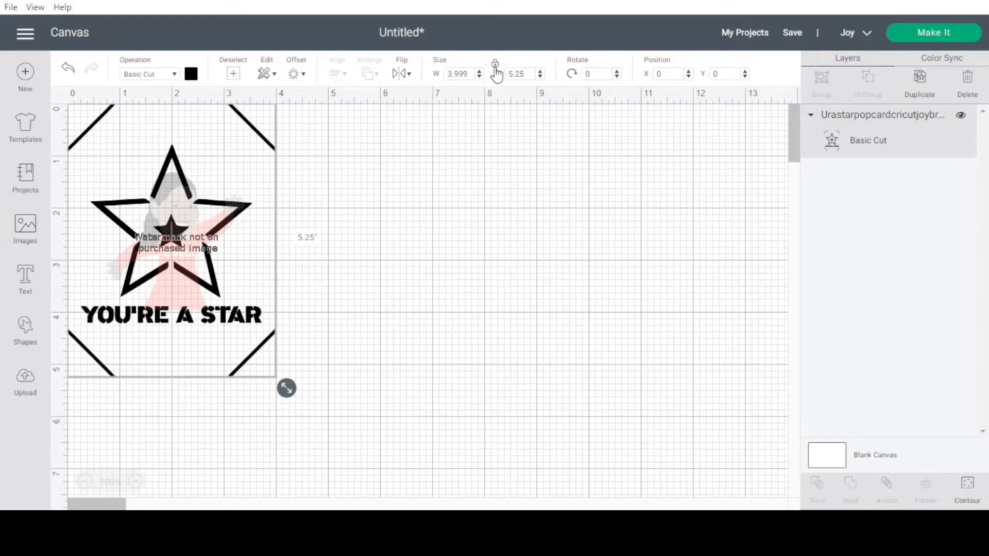
left_click_drag(447, 74, 473, 75)
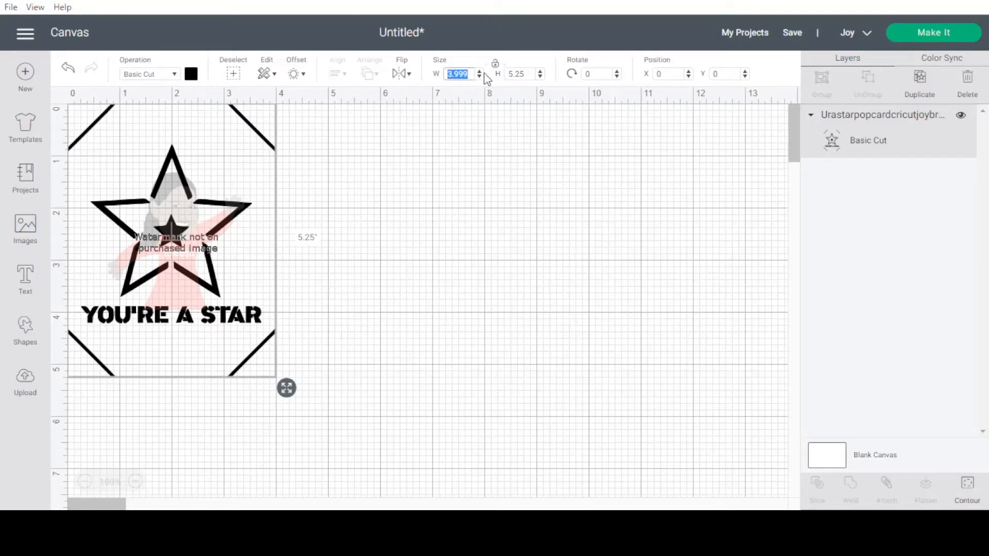
type("4")
left_click(363, 255)
left_click(181, 266)
Step: Insert a square beside the design, resize it to 4 × 5.25 in with its proportions unlocked, and delete it
left_click(24, 335)
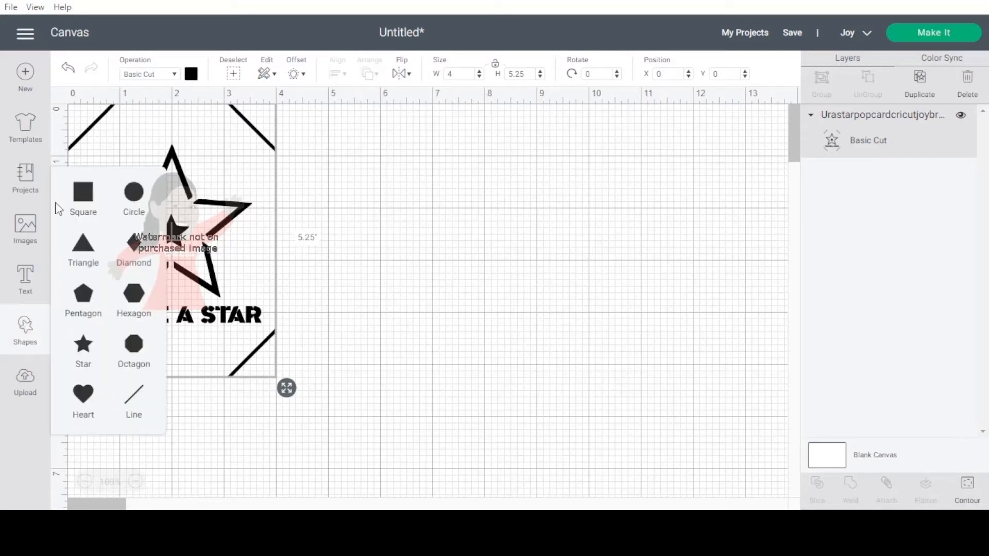
left_click(83, 194)
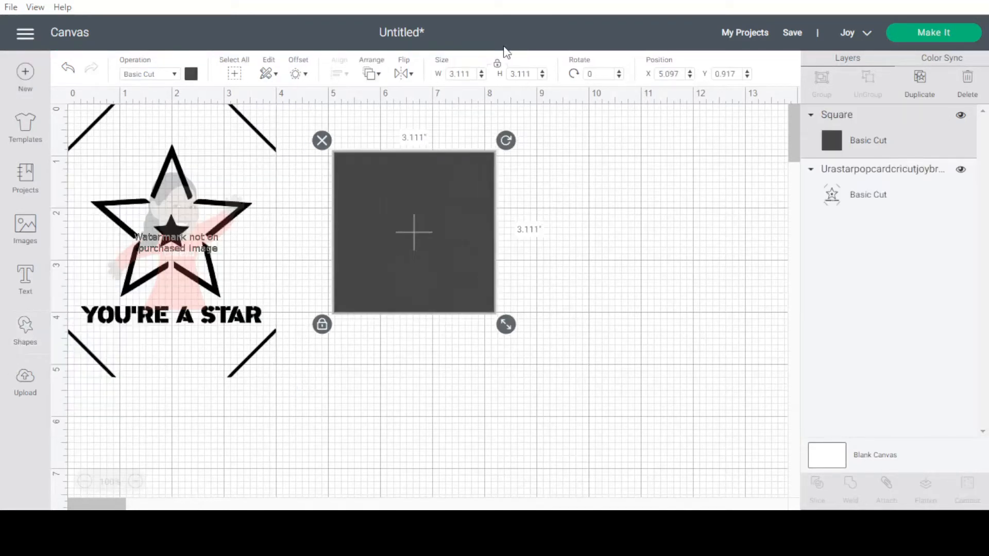
left_click(497, 64)
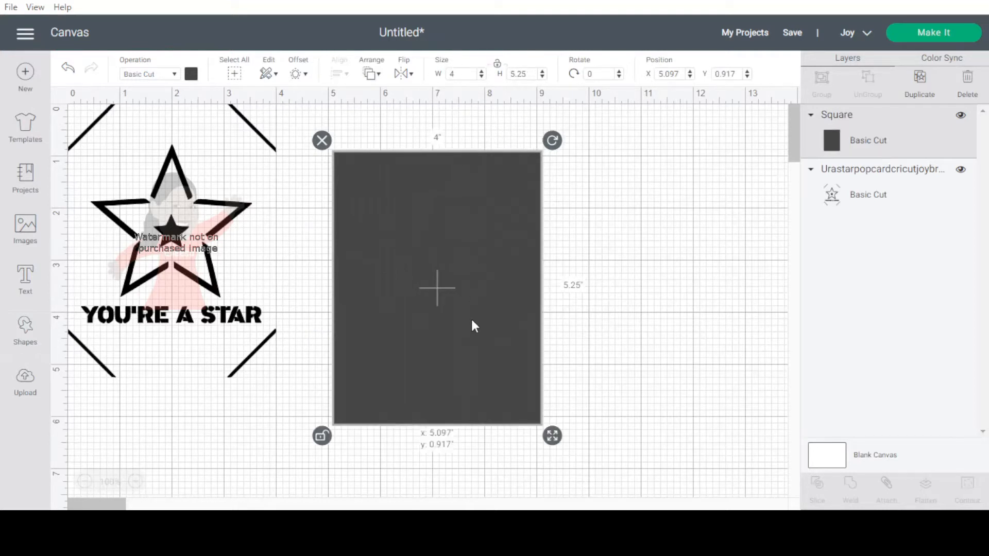
left_click_drag(472, 320, 470, 269)
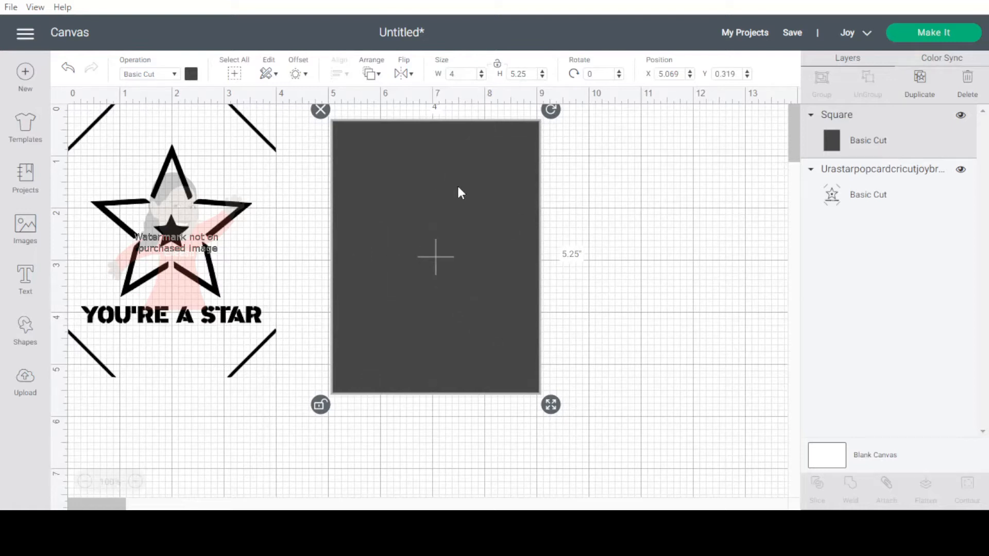
key("Delete")
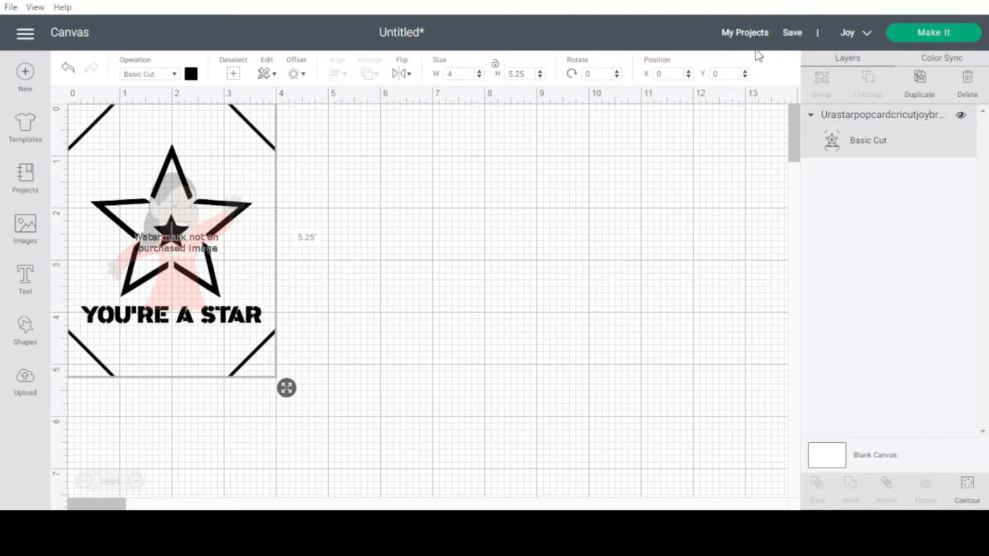
Step: Prepare the star card project for cutting with the material loaded on the card mat
left_click(923, 37)
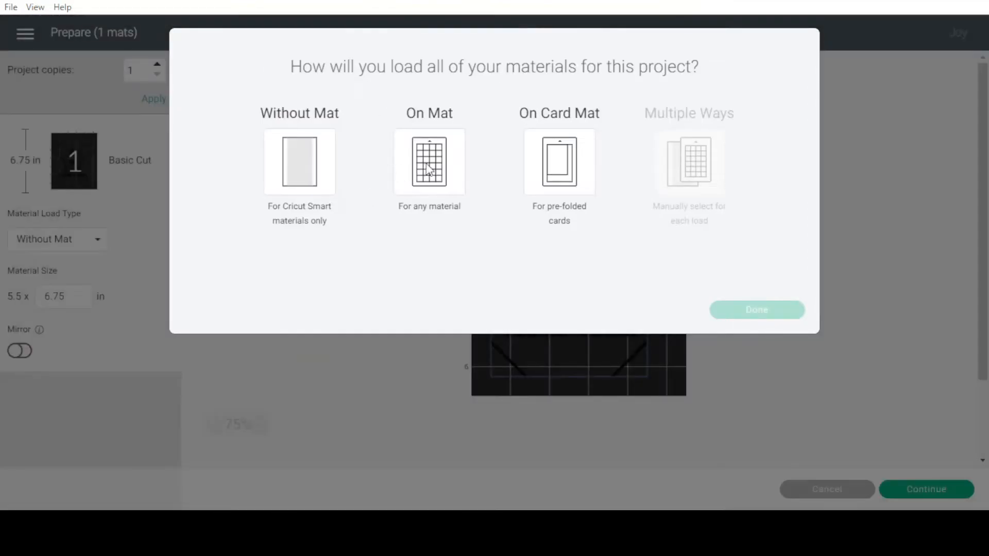
left_click(559, 177)
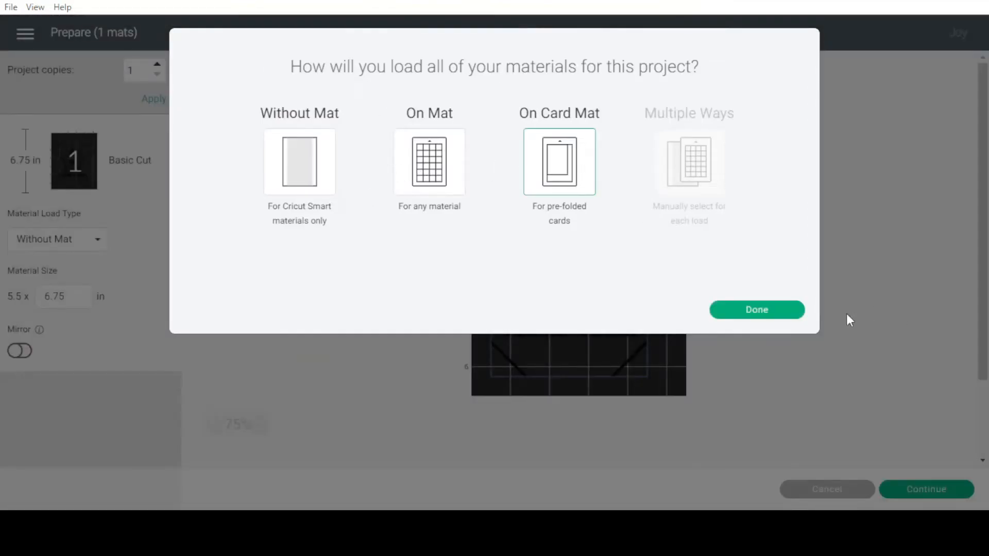
left_click(773, 309)
left_click_drag(646, 358, 637, 329)
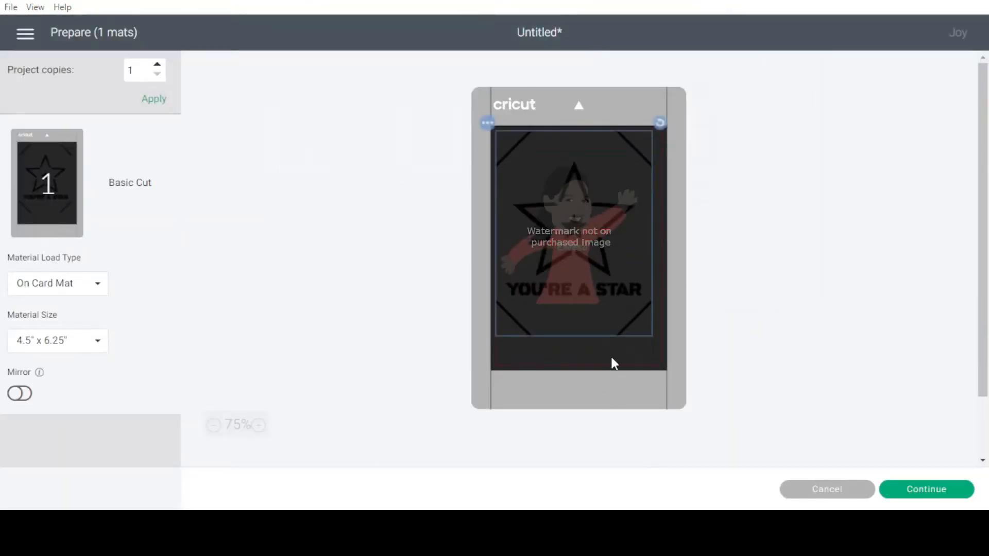
Step: Set the material size for the card mat to 4.25" x 5.5"
triple_click(24, 315)
left_click(46, 346)
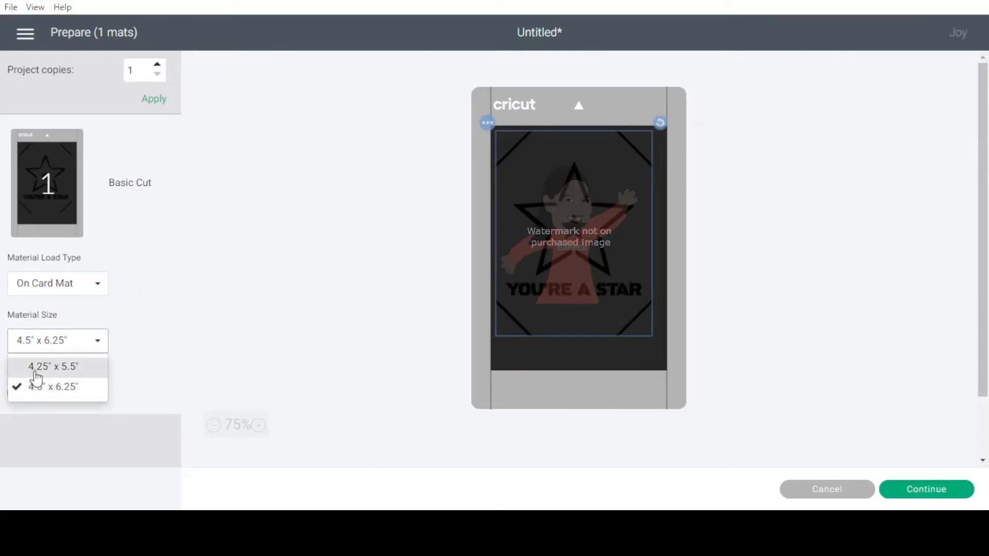
left_click(72, 367)
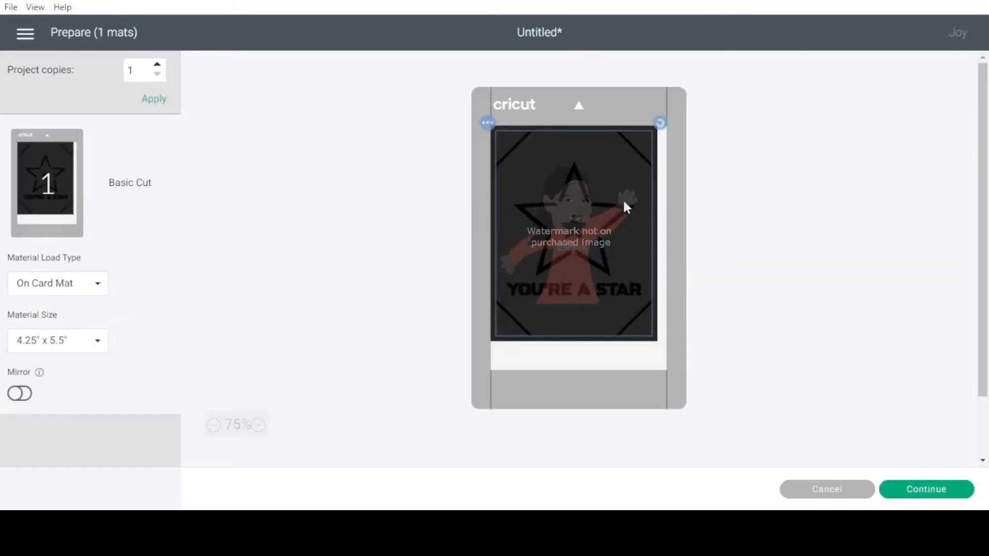
Step: Continue to the make stage and set the base material to Insert Card – Cardstock
left_click(934, 490)
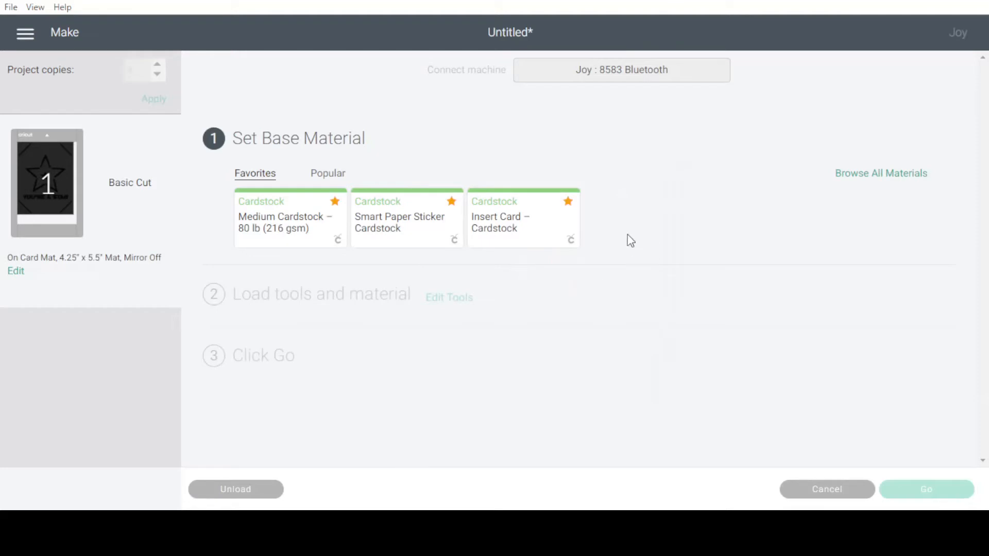
left_click(501, 232)
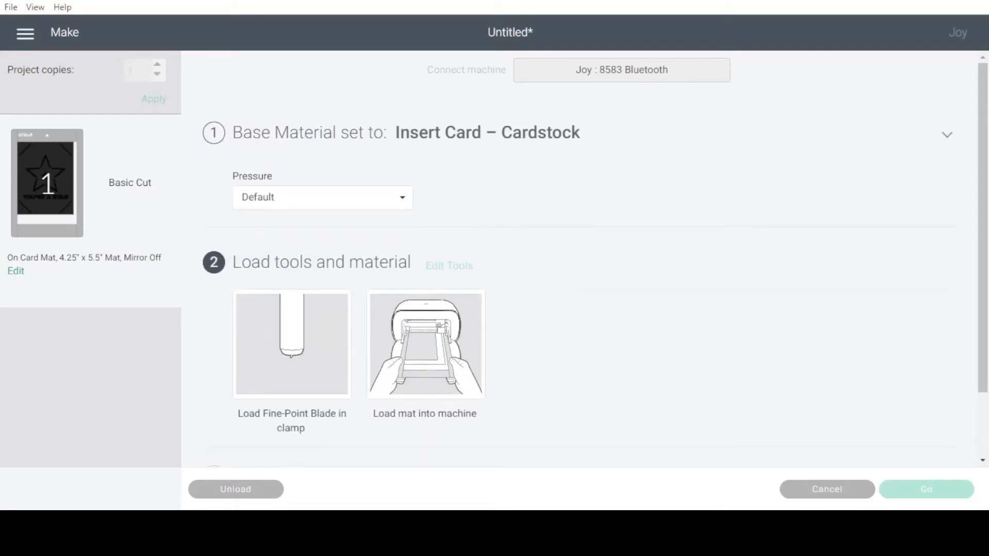
scroll(580, 259, "down", 2)
scroll(580, 259, "up", 2)
scroll(580, 258, "down", 1)
scroll(579, 259, "up", 1)
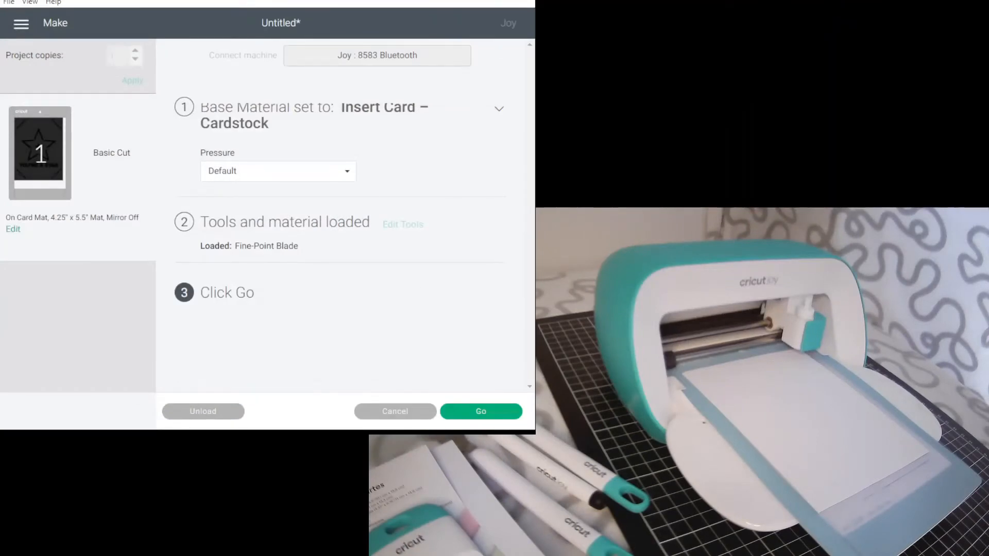
Step: Cut the card on the loaded mat, unload the mat and finish the project
left_click(498, 411)
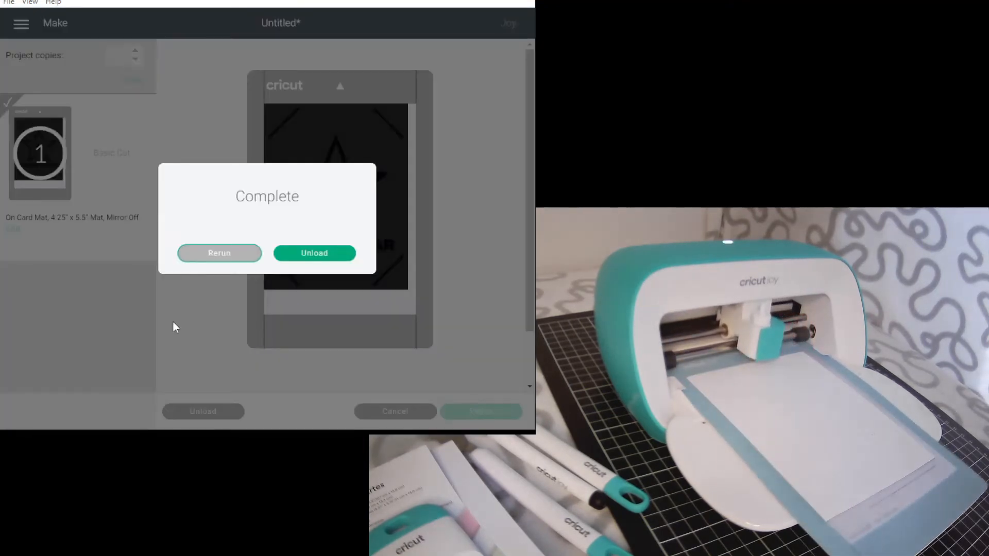
left_click(315, 257)
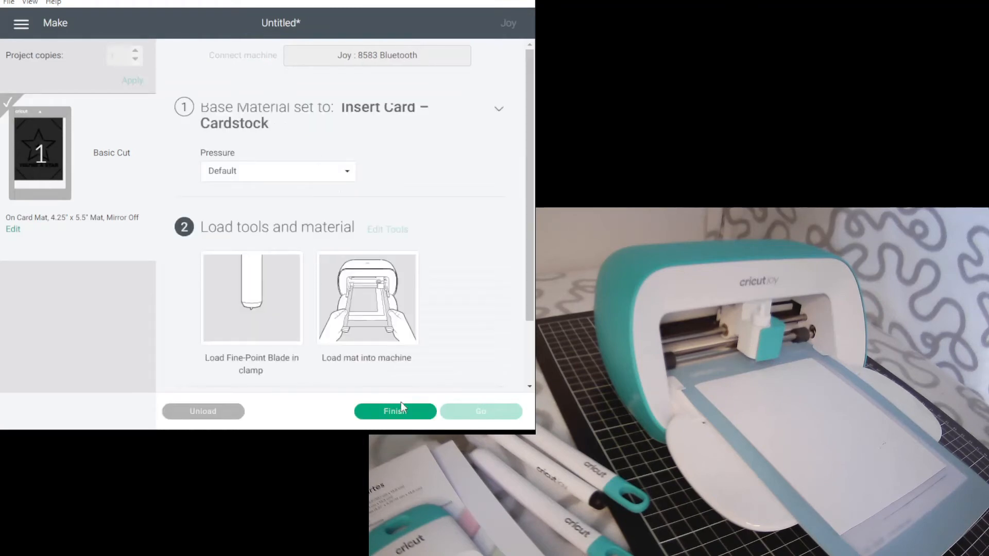
left_click(395, 412)
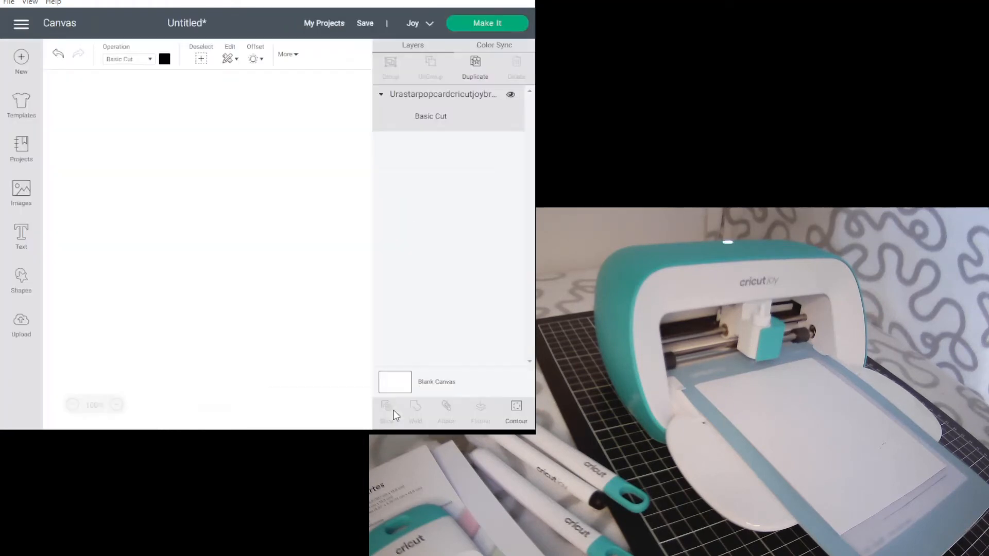